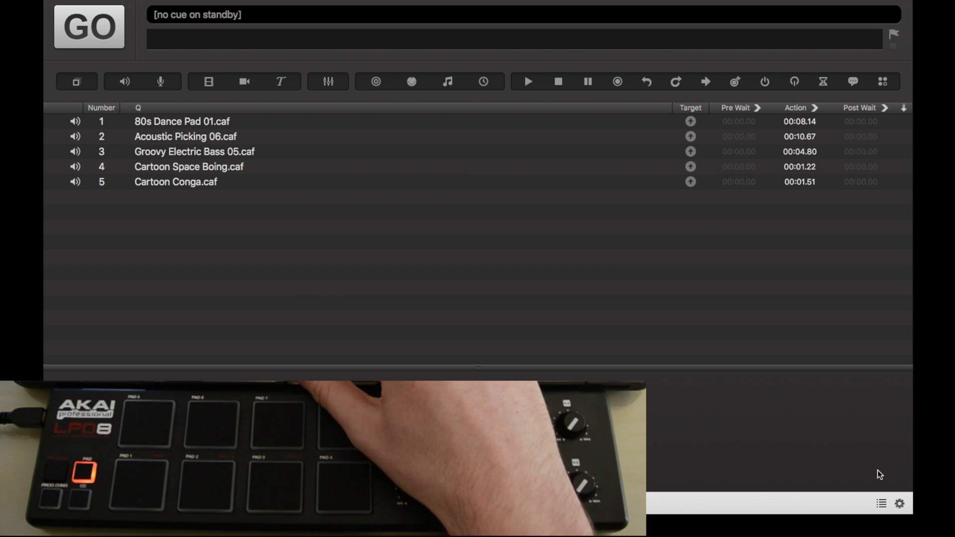
# Step: Open Workspace Settings, glance at General, then return to the MIDI Controls page
pyautogui.click(902, 505)
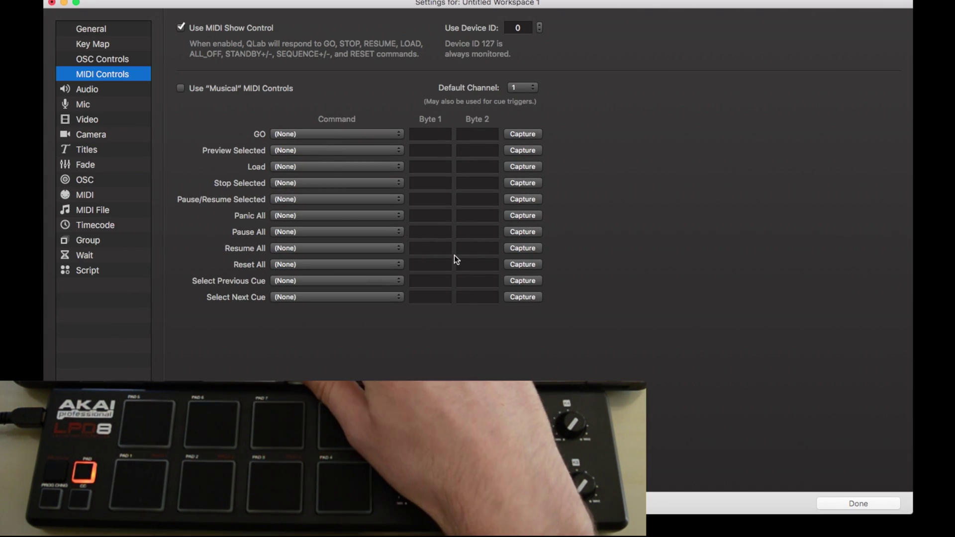
pyautogui.click(91, 29)
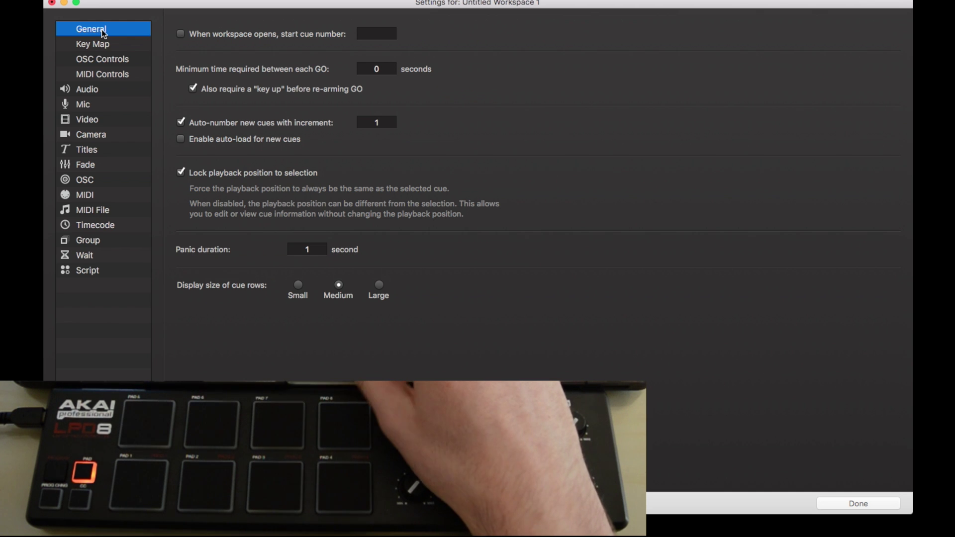
pyautogui.click(104, 73)
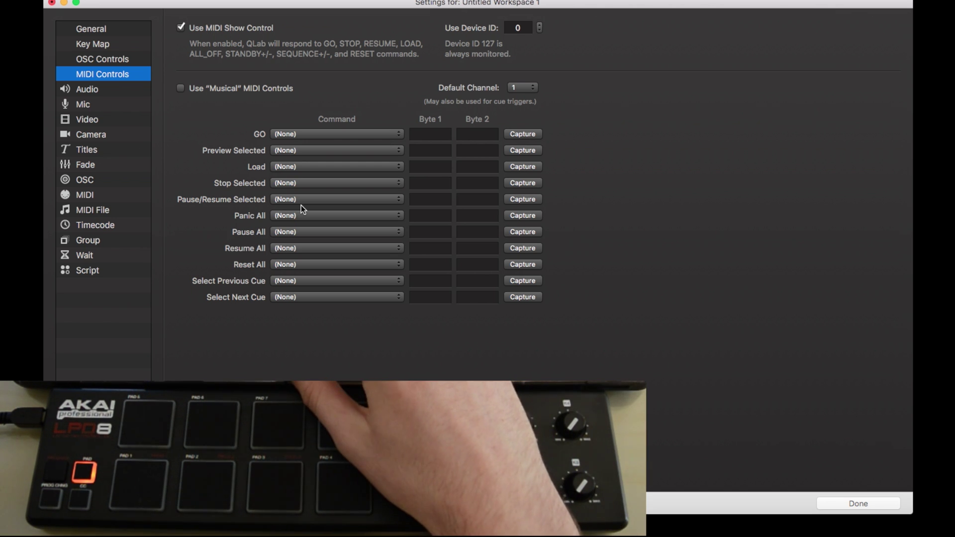
# Step: Map GO to a Note On captured from pad note 39, replacing velocity 126 with 'any'
pyautogui.click(296, 135)
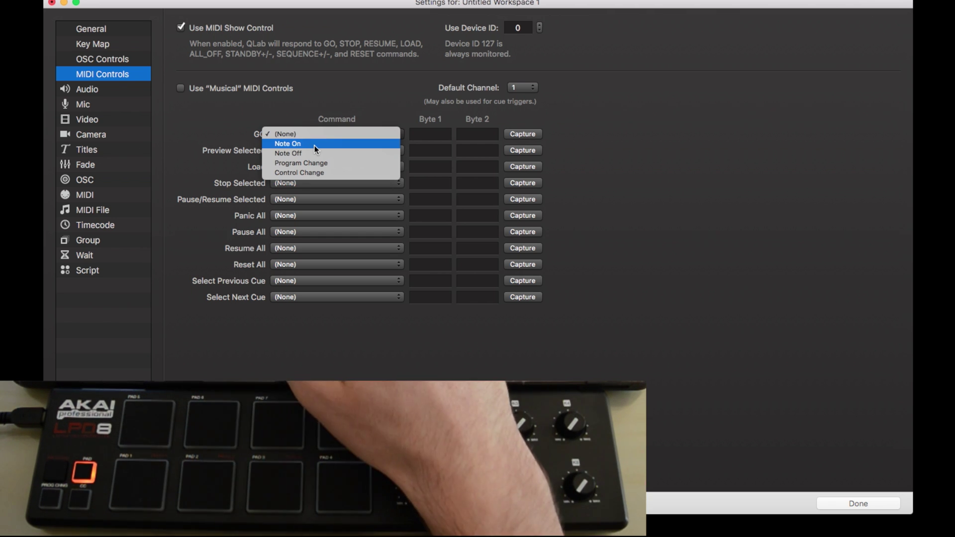
pyautogui.click(315, 145)
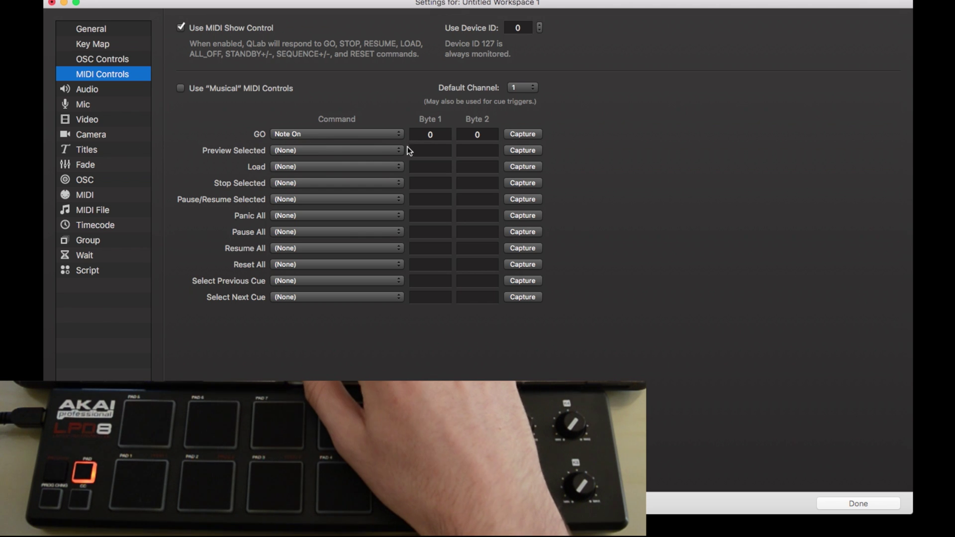
pyautogui.click(525, 134)
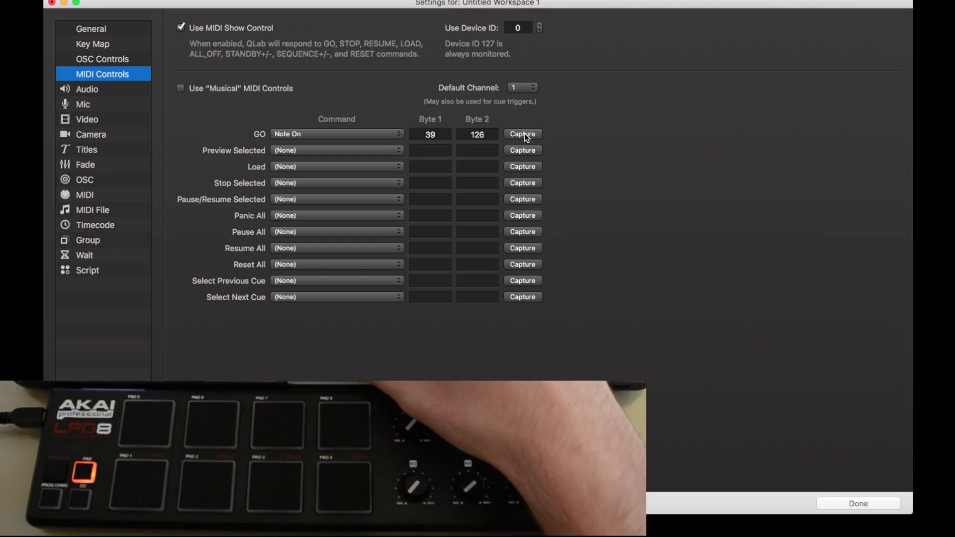
pyautogui.click(486, 134)
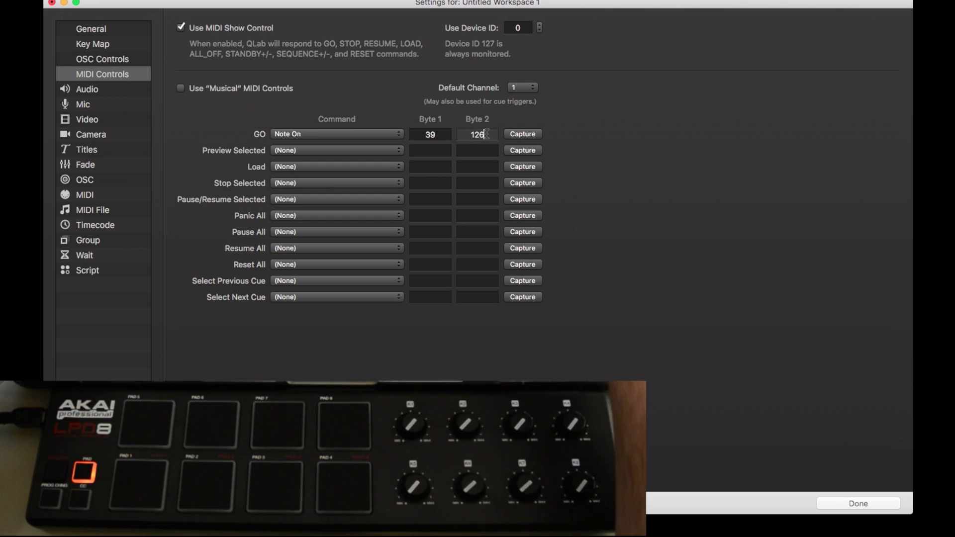
pyautogui.press('BackSpace')
pyautogui.press('BackSpace')
pyautogui.press('BackSpace')
pyautogui.write('any')
pyautogui.press('Return')
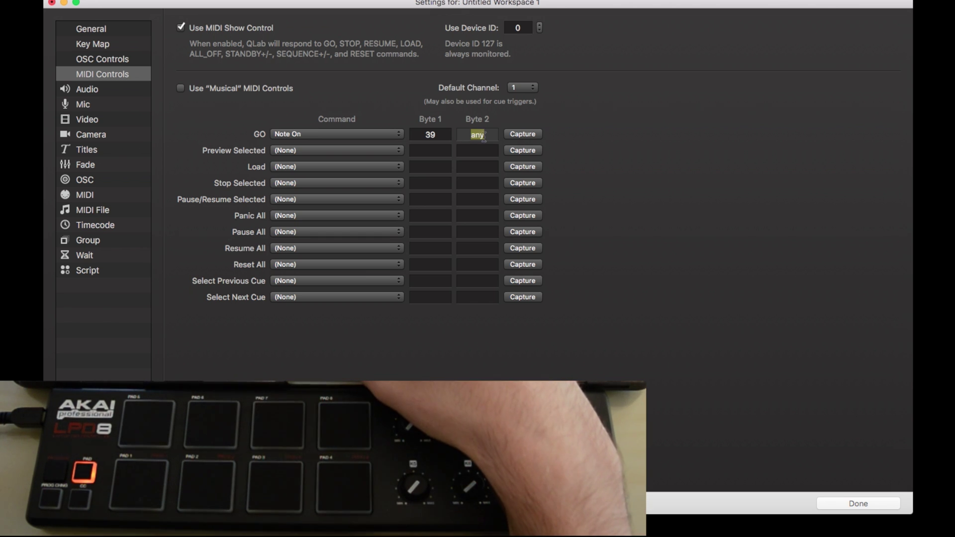
# Step: Map Panic All to a Note On captured from pad note 43, replacing velocity 87 with 'any'
pyautogui.click(370, 214)
pyautogui.click(360, 227)
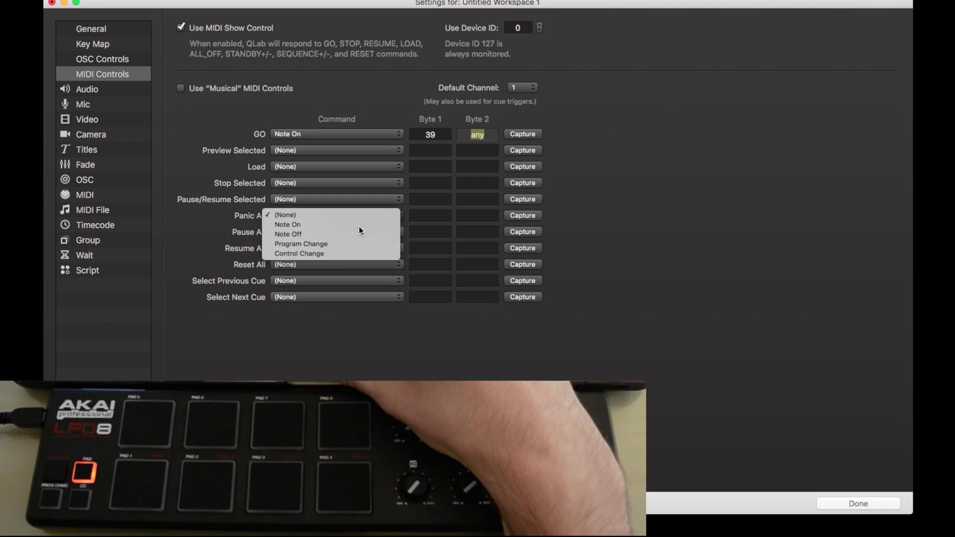
pyautogui.click(522, 216)
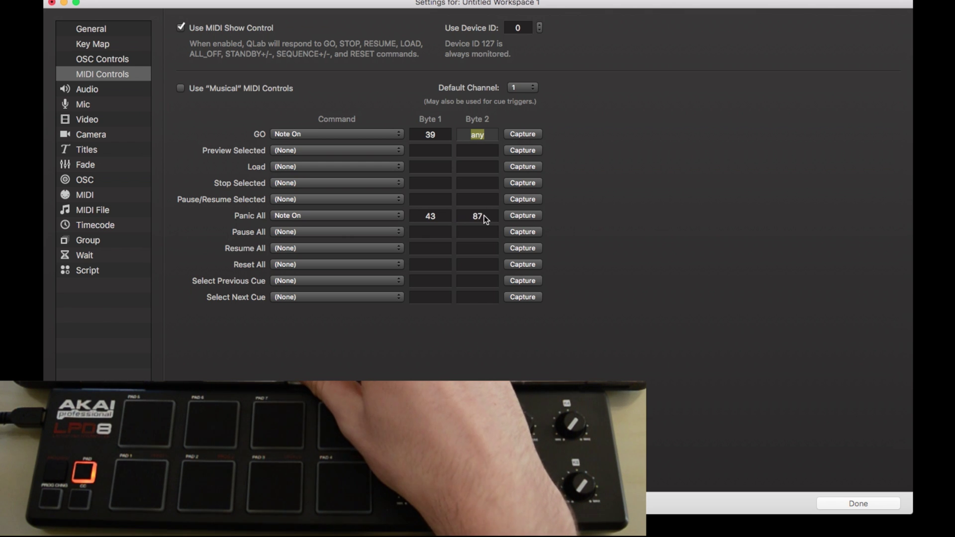
pyautogui.click(484, 216)
pyautogui.press('BackSpace')
pyautogui.press('BackSpace')
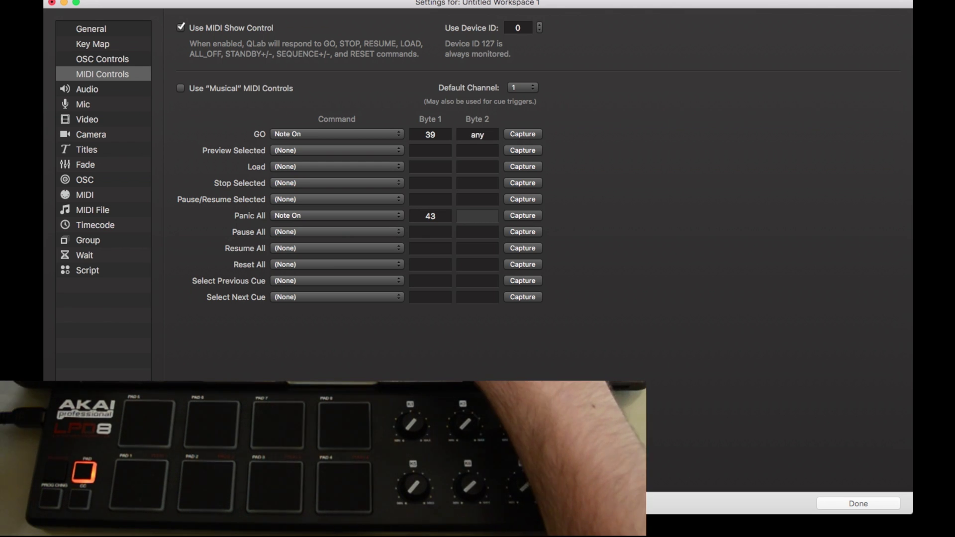
pyautogui.write('any')
pyautogui.press('Return')
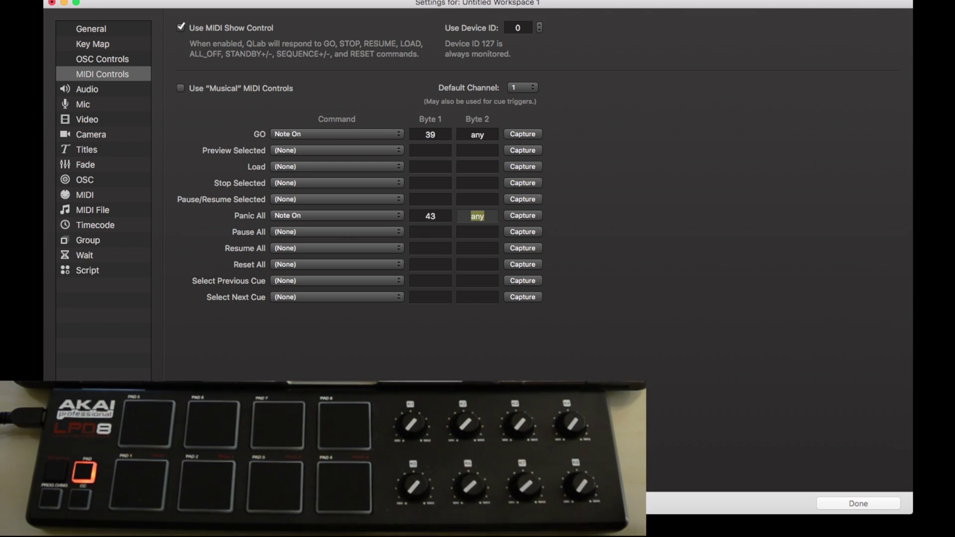
# Step: Turn on Use Musical MIDI Controls and close the workspace settings with Done
pyautogui.click(194, 135)
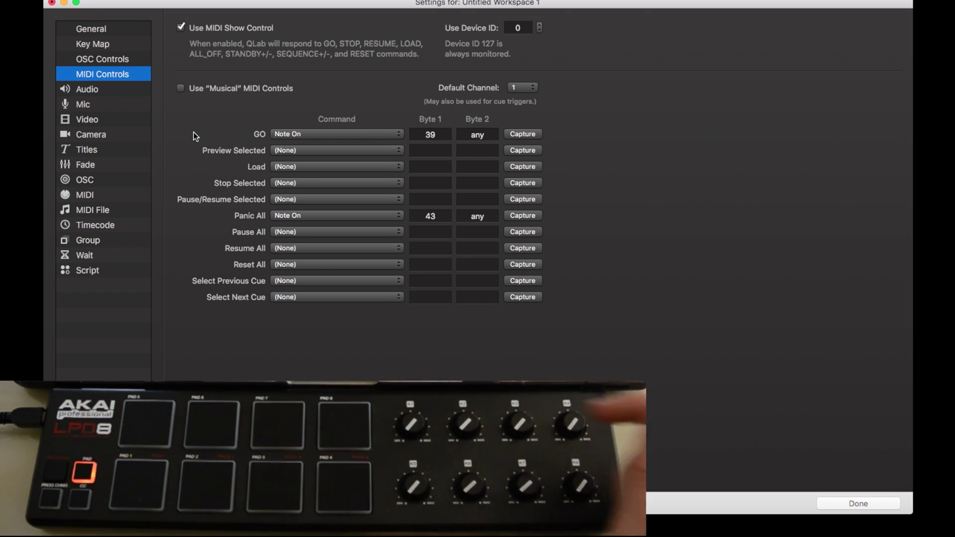
pyautogui.click(197, 92)
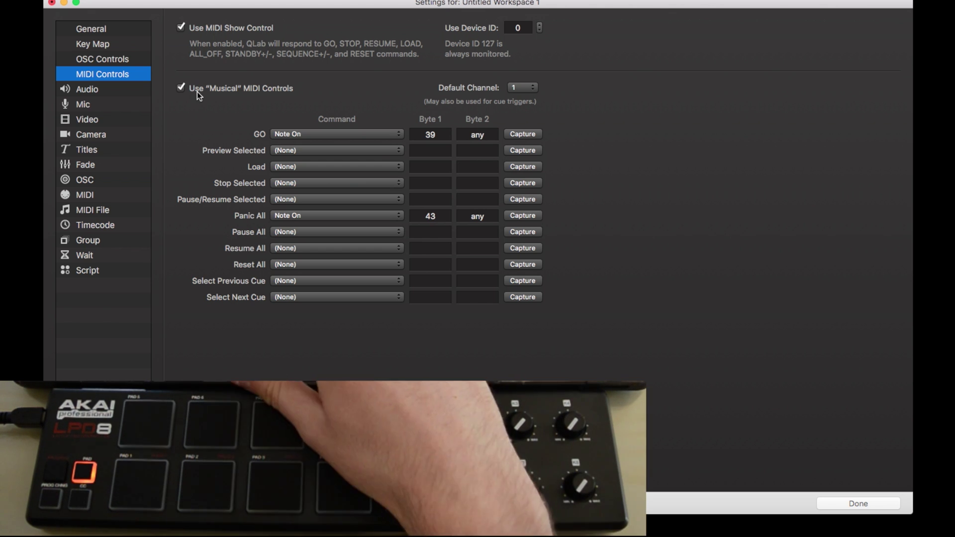
pyautogui.click(852, 505)
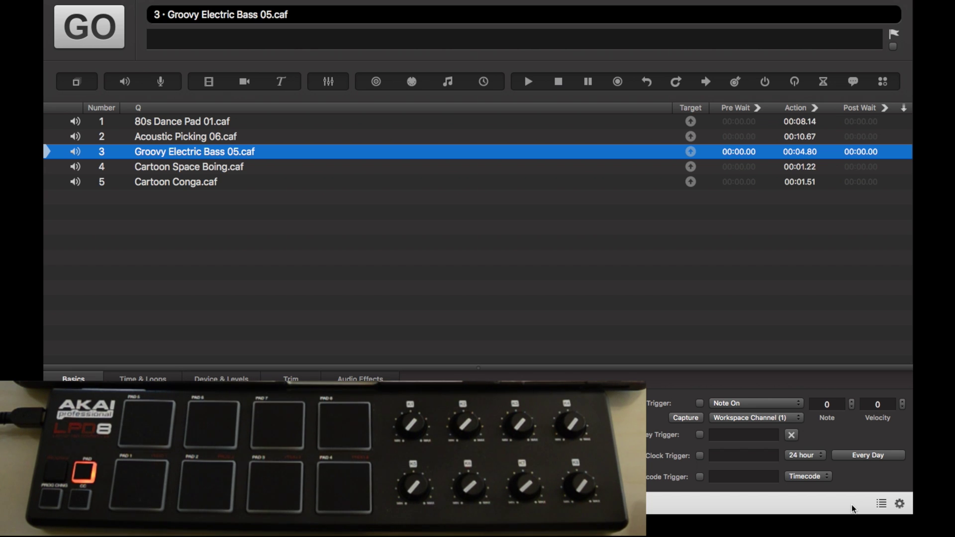
# Step: From cue 2, fire cues 2 and 3, stop them with Panic All, then fire cues 4 and 5
pyautogui.click(512, 121)
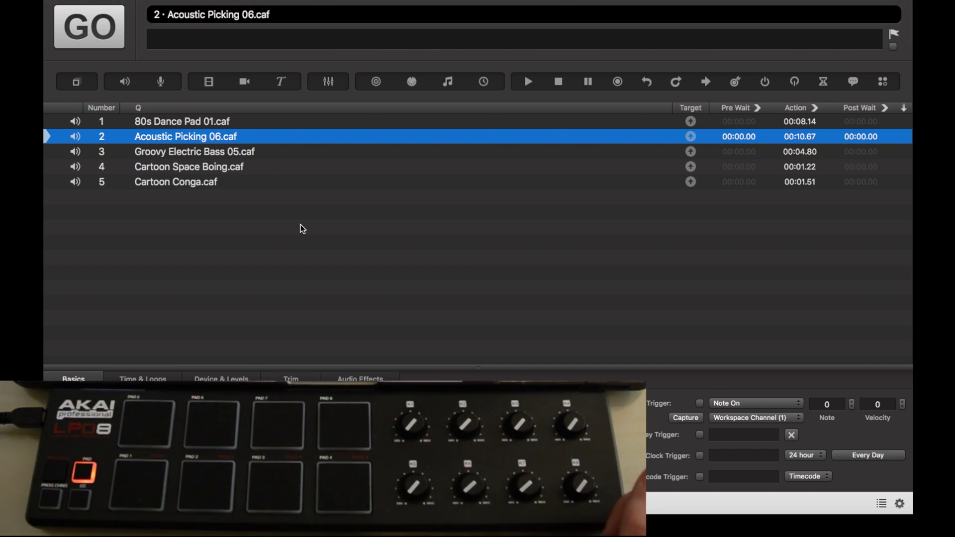
pyautogui.press('space')
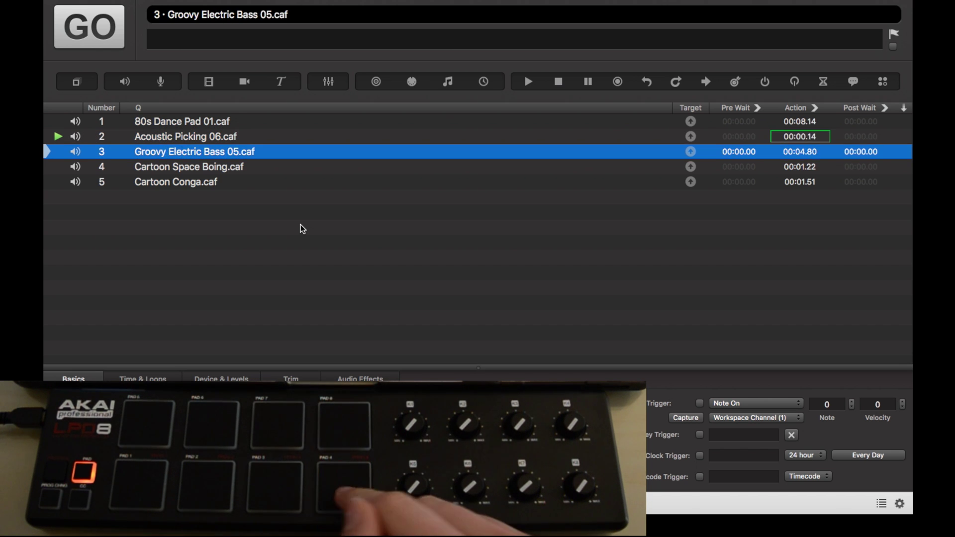
pyautogui.press('space')
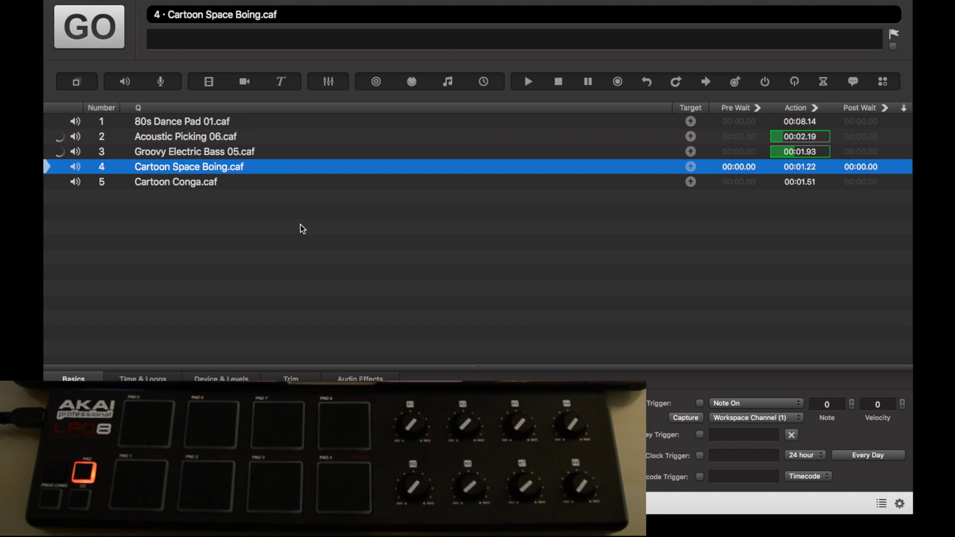
pyautogui.press('Escape')
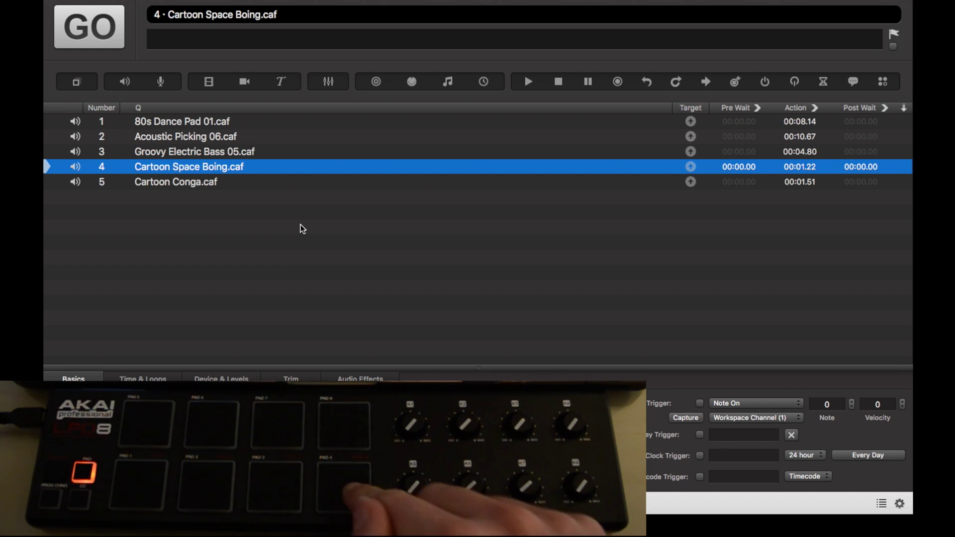
pyautogui.press('space')
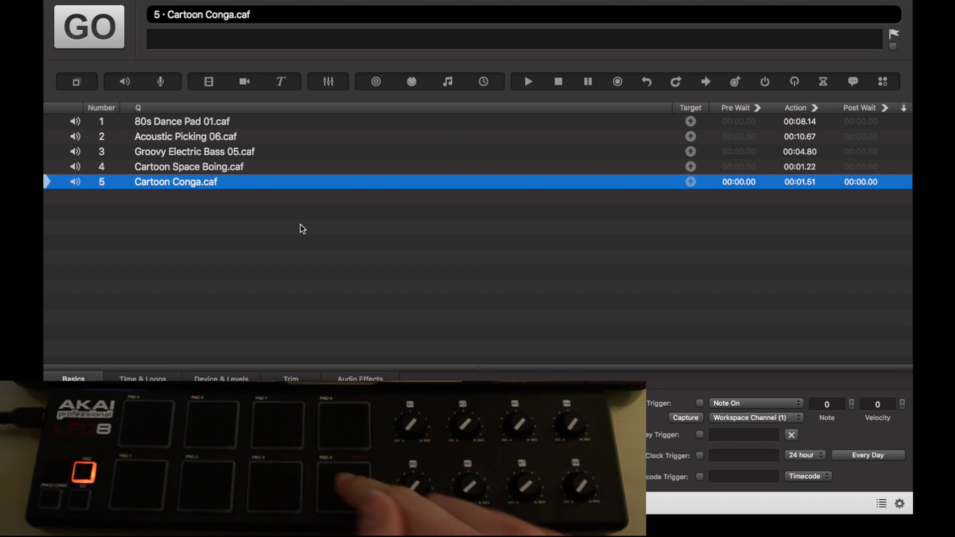
pyautogui.press('space')
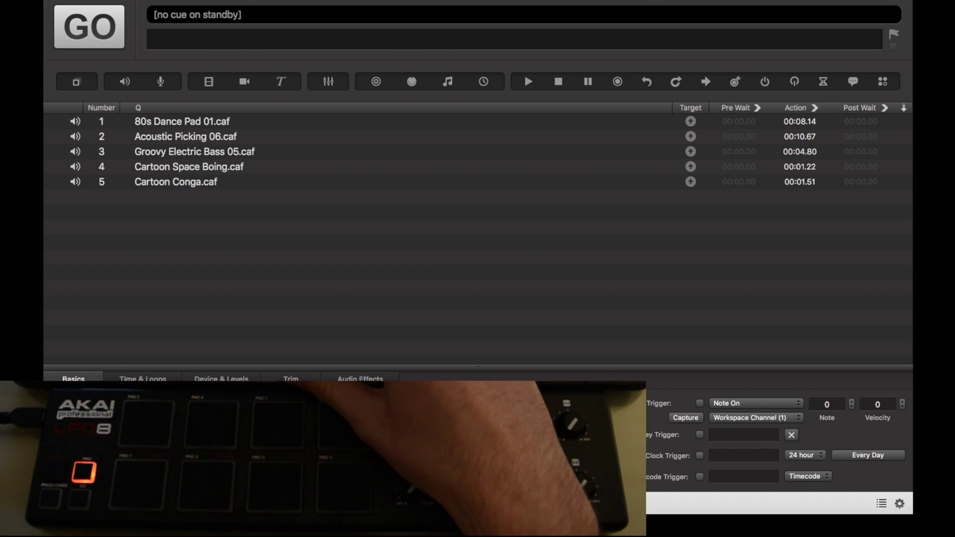
# Step: Enable a MIDI trigger on cue 4 Cartoon Space Boing.caf, capturing note 40 with velocity 'any'
pyautogui.click(204, 168)
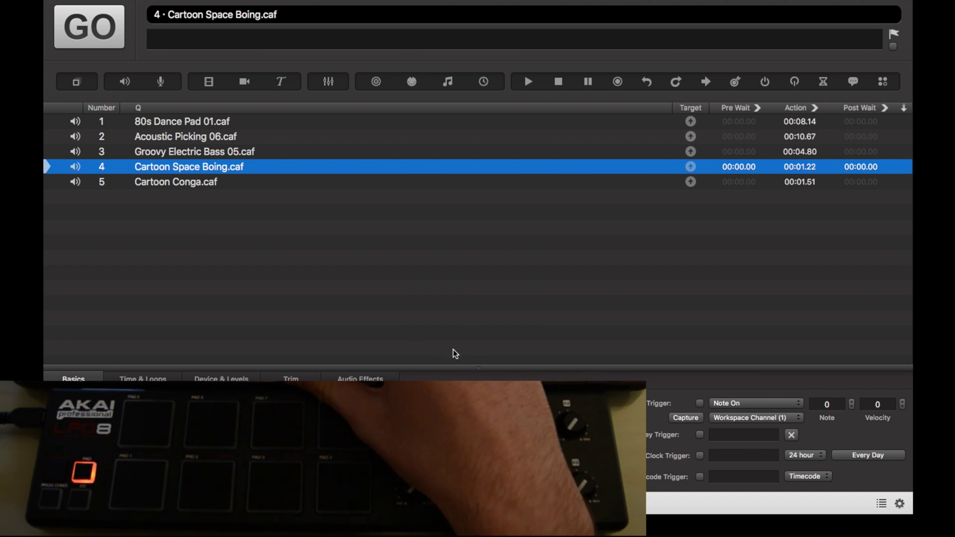
pyautogui.click(699, 404)
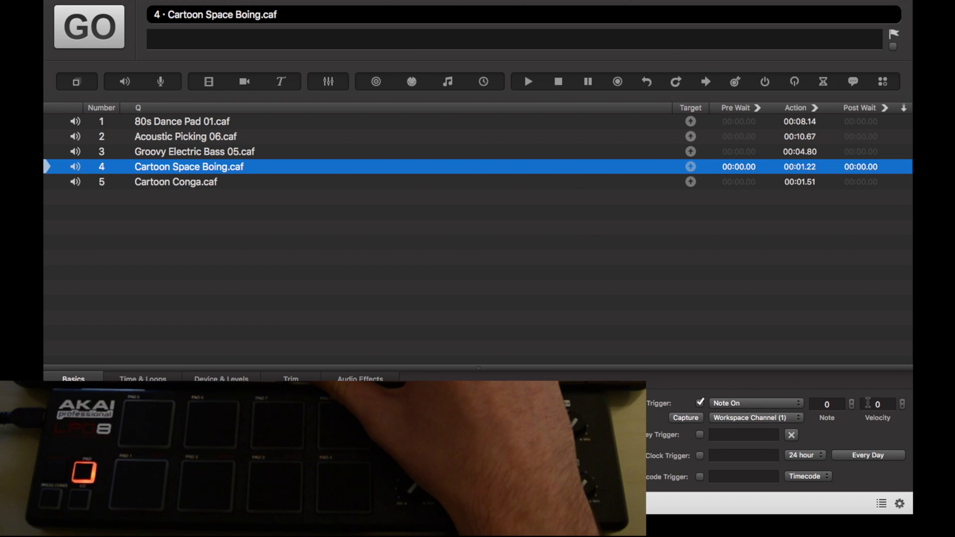
pyautogui.click(684, 418)
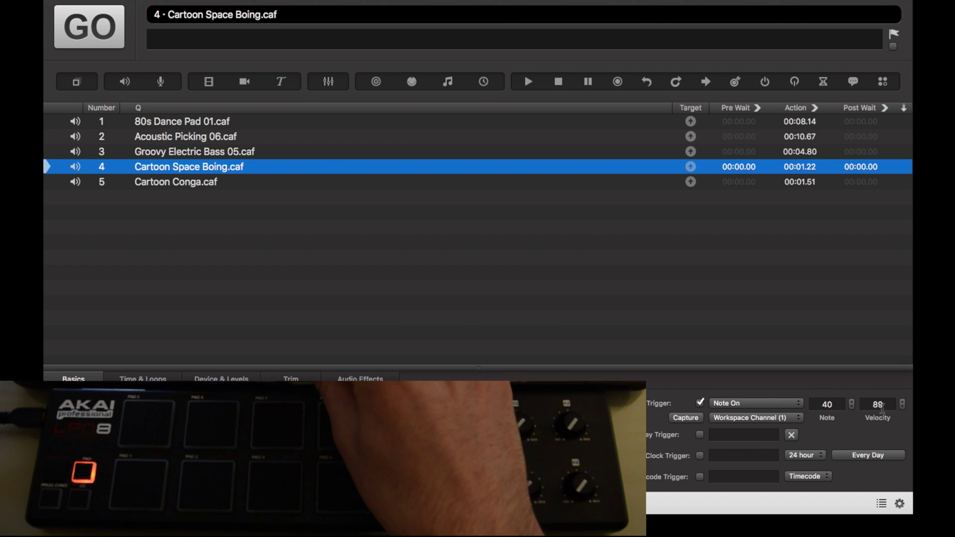
pyautogui.doubleClick(880, 405)
pyautogui.write('any')
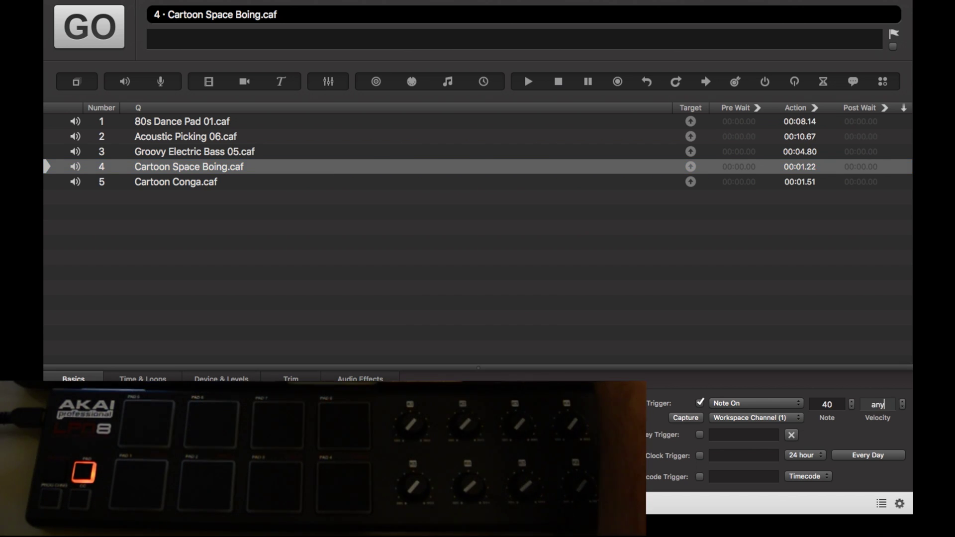
pyautogui.press('Return')
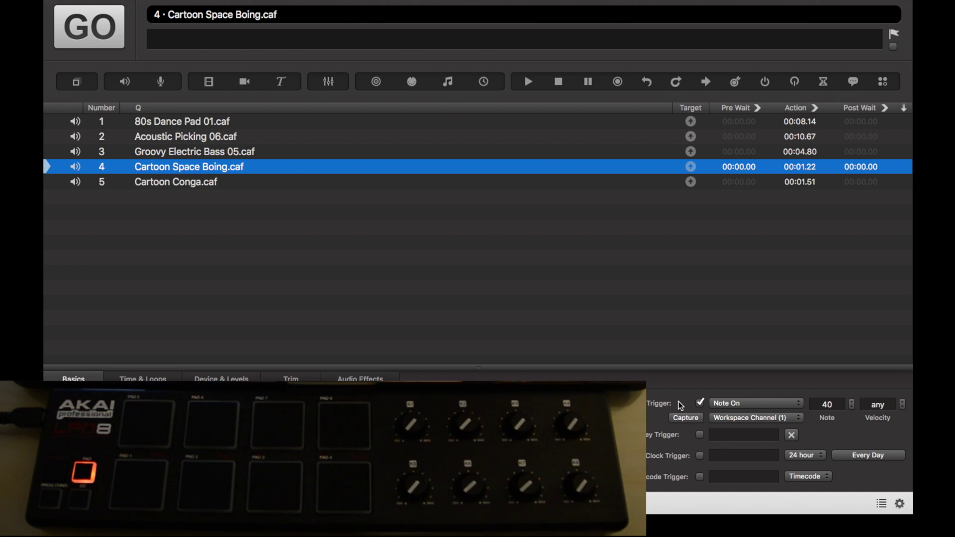
# Step: Enable a MIDI trigger on cue 5 Cartoon Conga.caf, capturing note 36 and clearing velocity 127 to 'any'
pyautogui.click(192, 183)
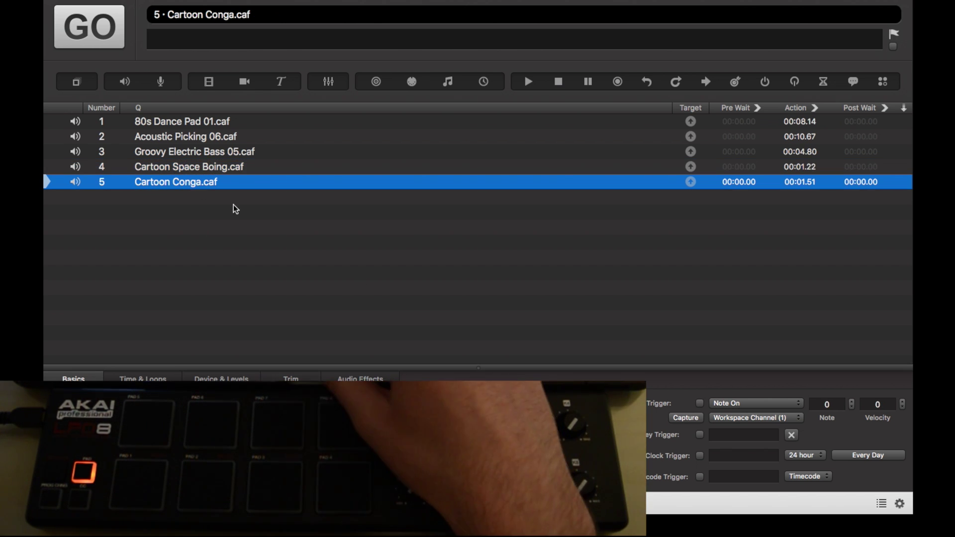
pyautogui.click(699, 404)
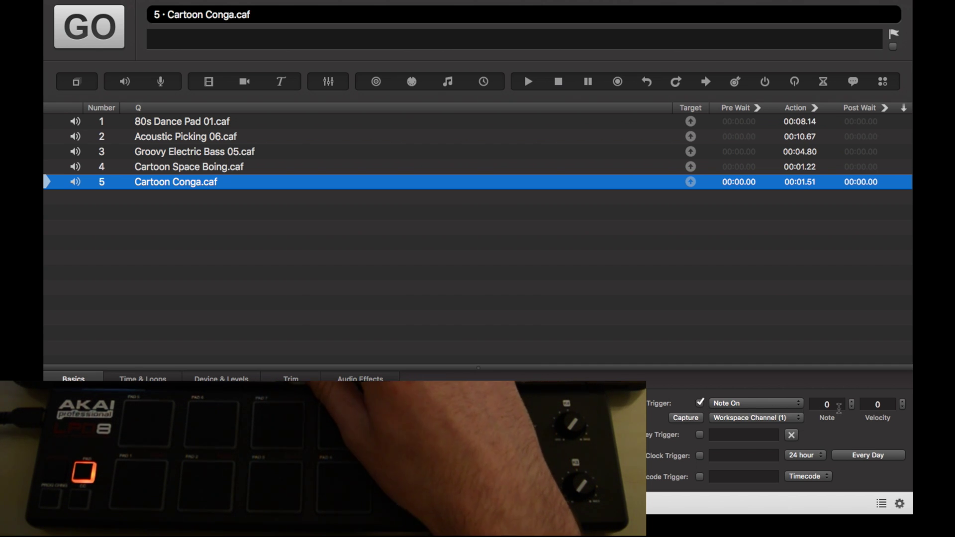
pyautogui.click(693, 422)
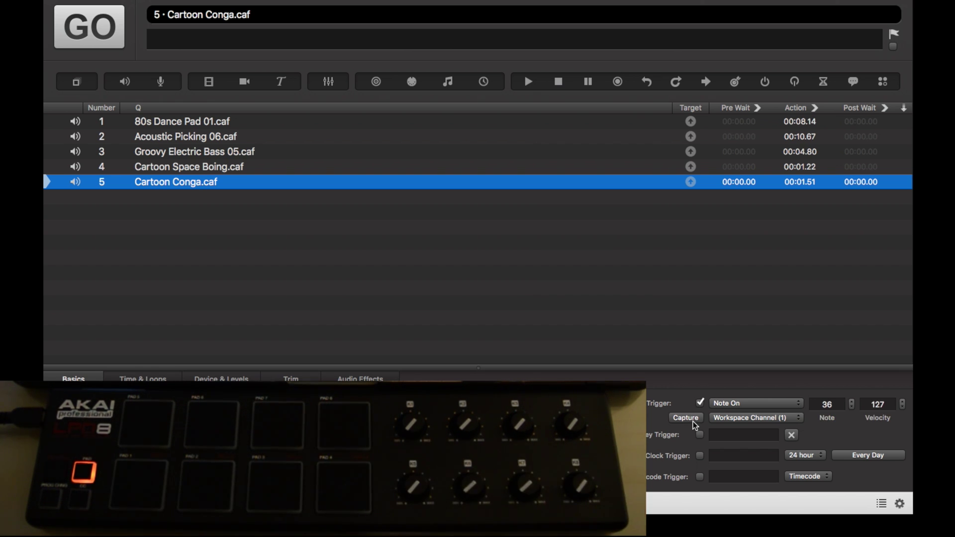
pyautogui.doubleClick(886, 404)
pyautogui.press('BackSpace')
pyautogui.press('Return')
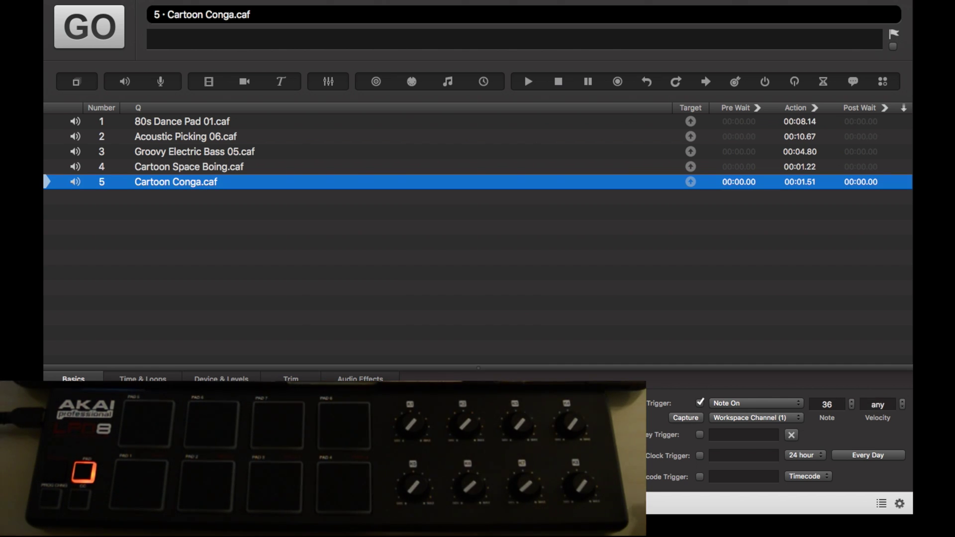
# Step: Deselect all cues, then put cue 3 Groovy Electric Bass 05.caf on standby
pyautogui.click(712, 325)
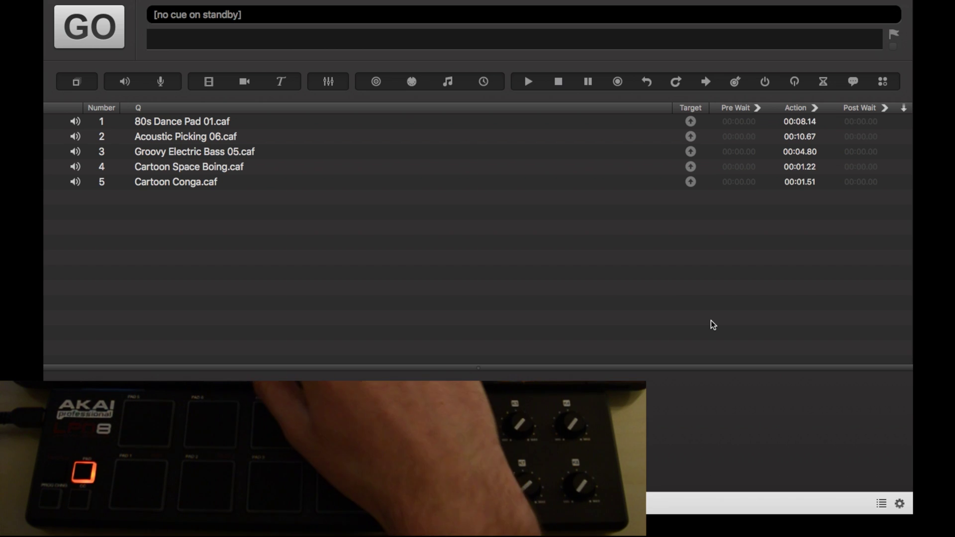
pyautogui.click(416, 151)
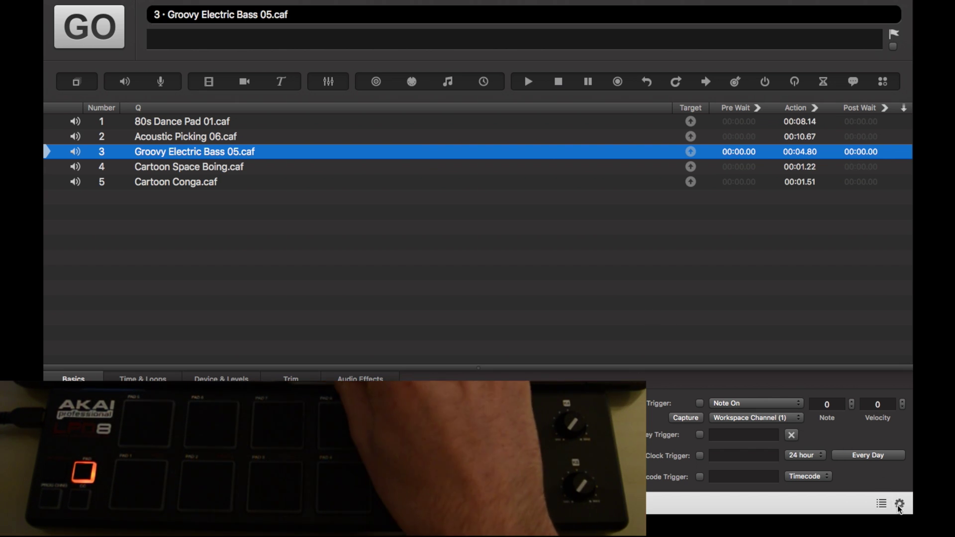
# Step: Set Select Previous Cue and Select Next Cue to Note On, capturing pad notes 42 and 38
pyautogui.click(899, 504)
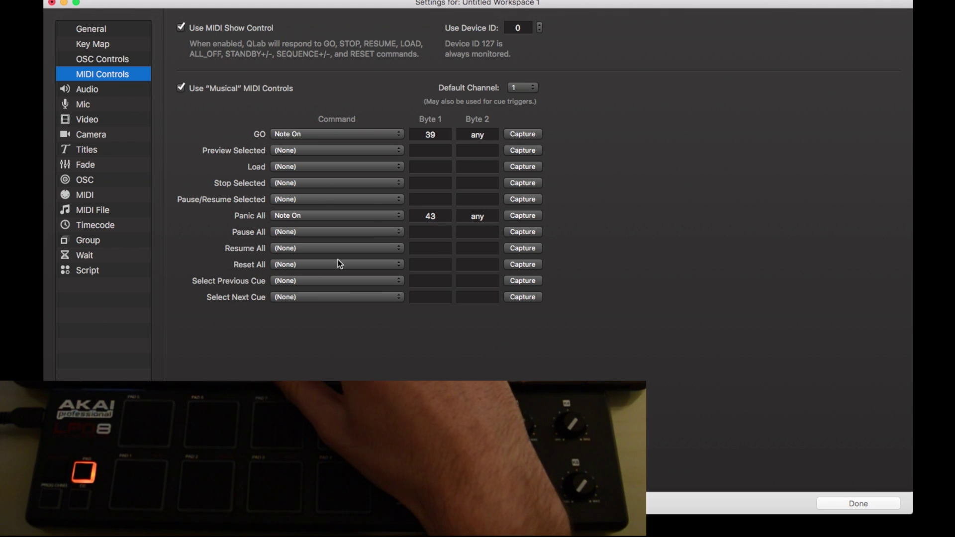
pyautogui.click(311, 281)
pyautogui.click(321, 292)
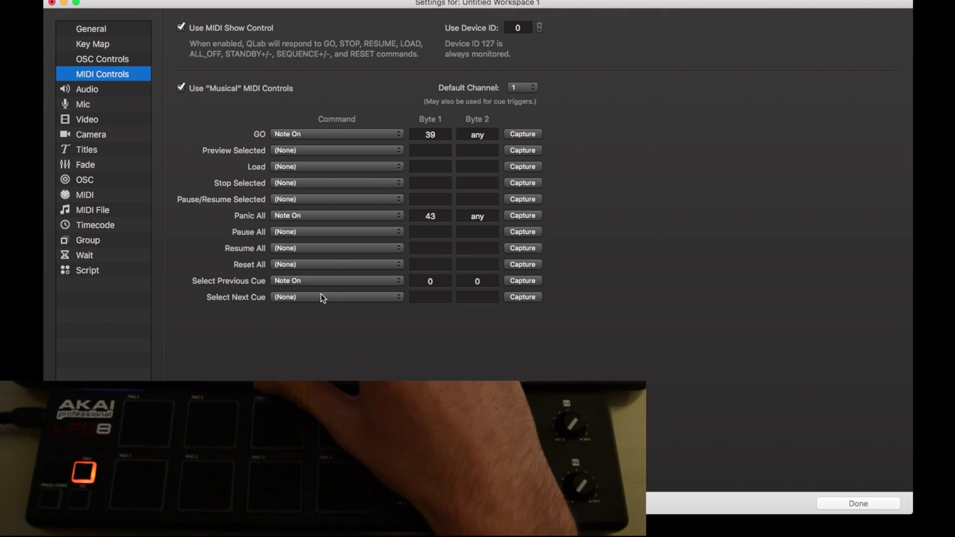
pyautogui.click(518, 281)
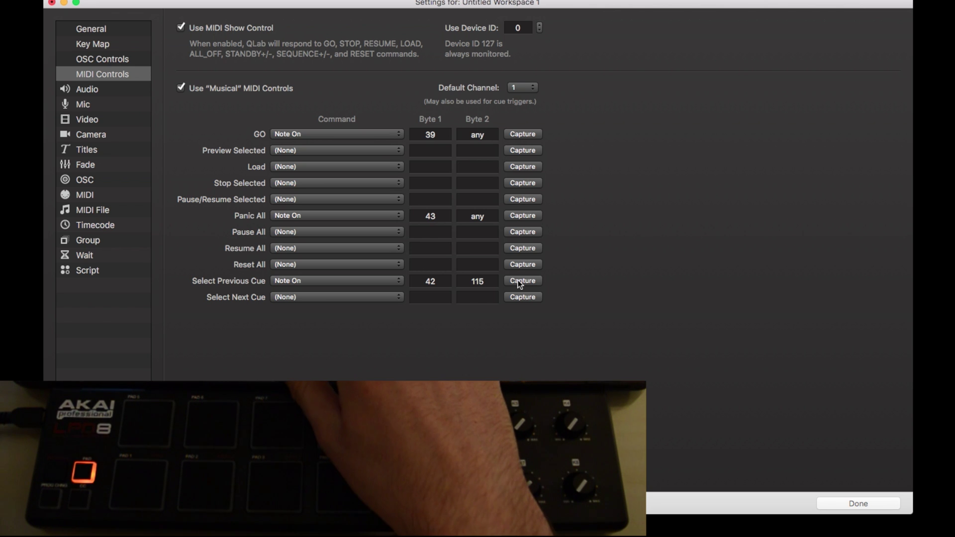
pyautogui.click(360, 297)
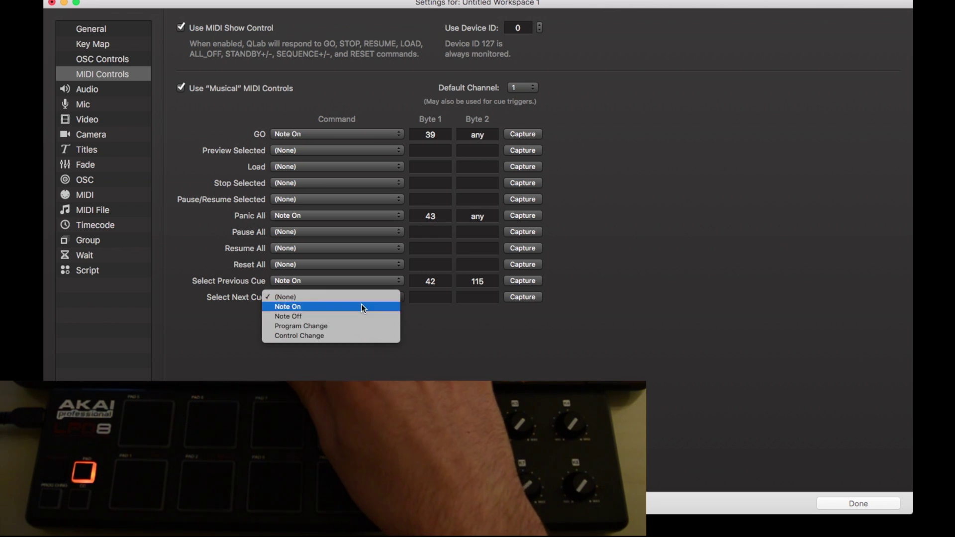
pyautogui.click(361, 305)
pyautogui.click(518, 298)
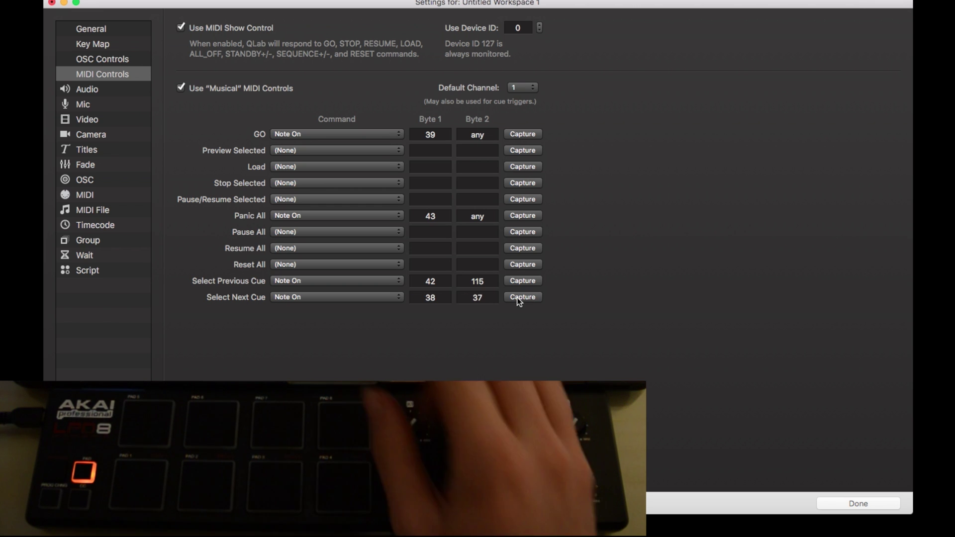
# Step: Replace the second byte values 115 and 37 with 'any' for Select Previous and Next Cue
pyautogui.doubleClick(495, 281)
pyautogui.press('BackSpace')
pyautogui.write('any')
pyautogui.press('Return')
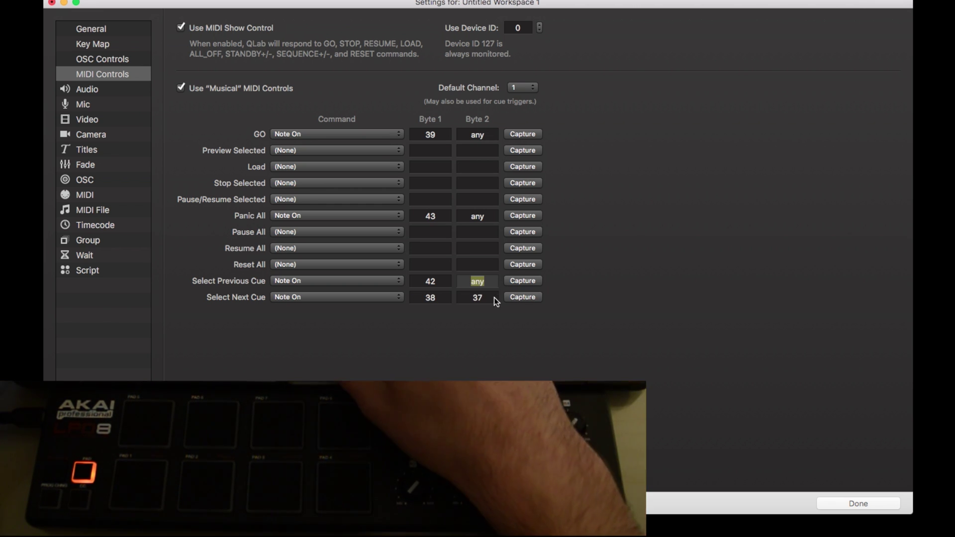
pyautogui.click(489, 297)
pyautogui.press('BackSpace')
pyautogui.press('BackSpace')
pyautogui.write('any')
pyautogui.press('Return')
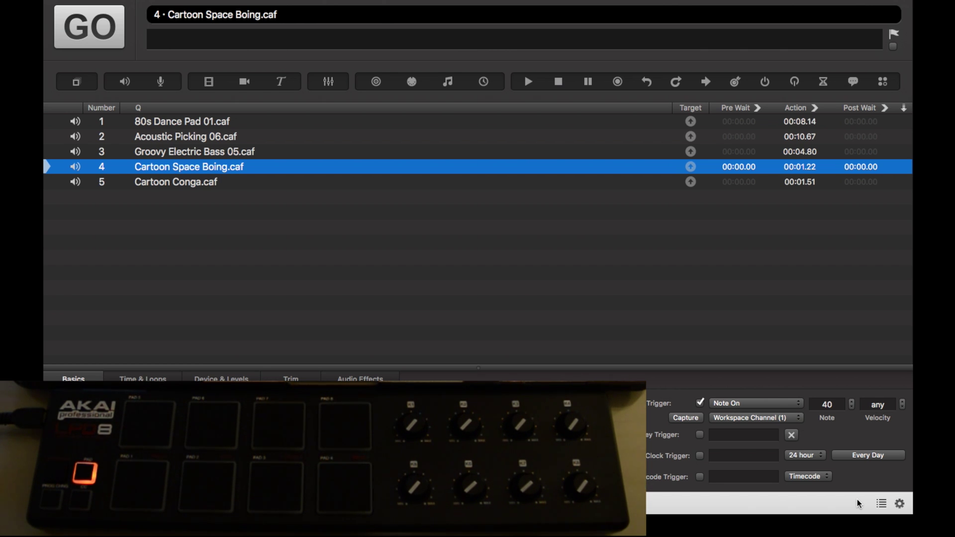
# Step: Reopen Workspace Settings to review the GO (39), Panic All (43), Previous (42), Next (38) mappings
pyautogui.click(900, 503)
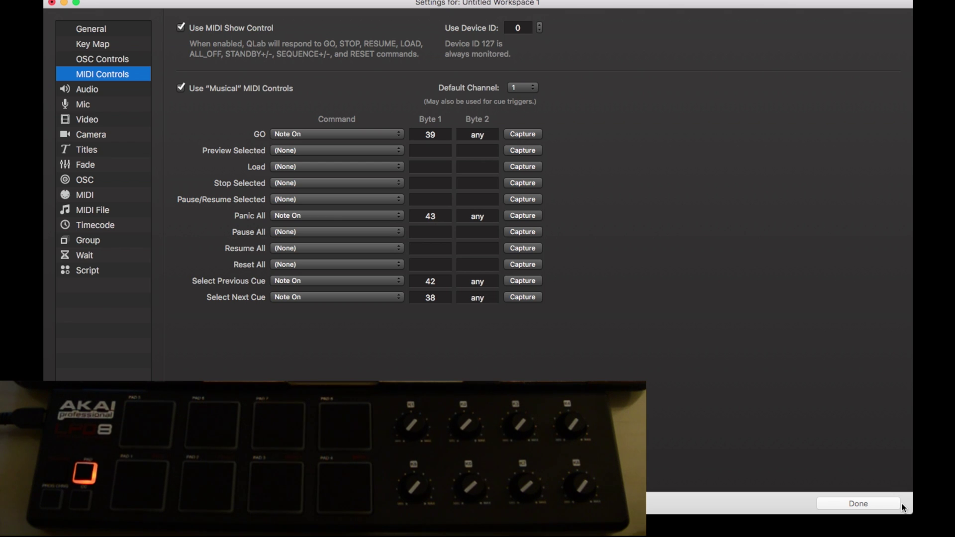